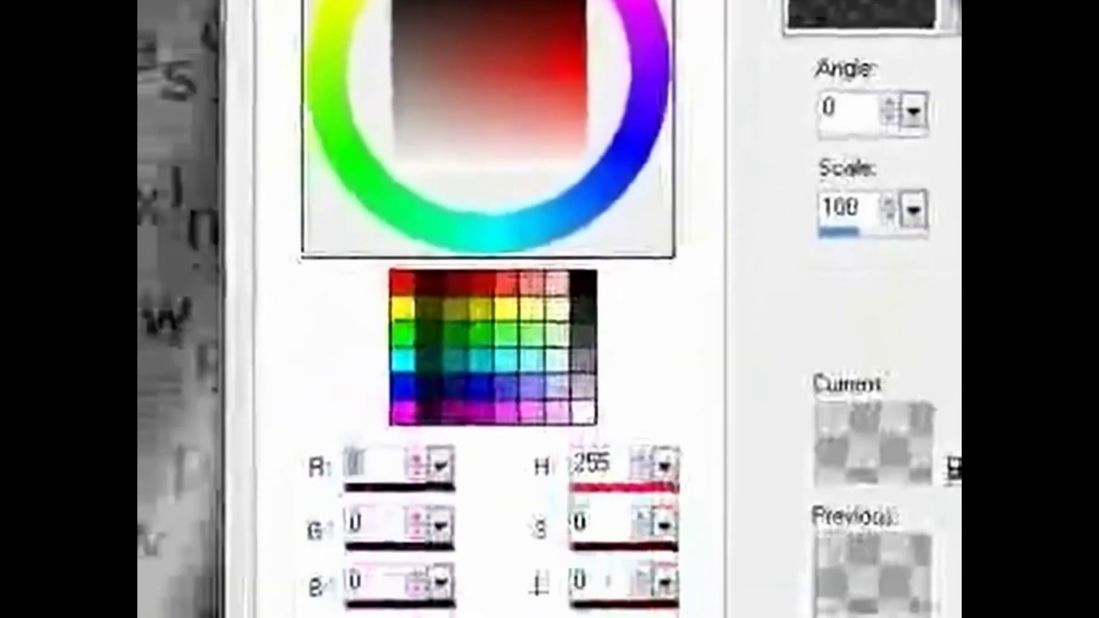
Browse the available textures and choose the Bricks texture for the material.
click(919, 228)
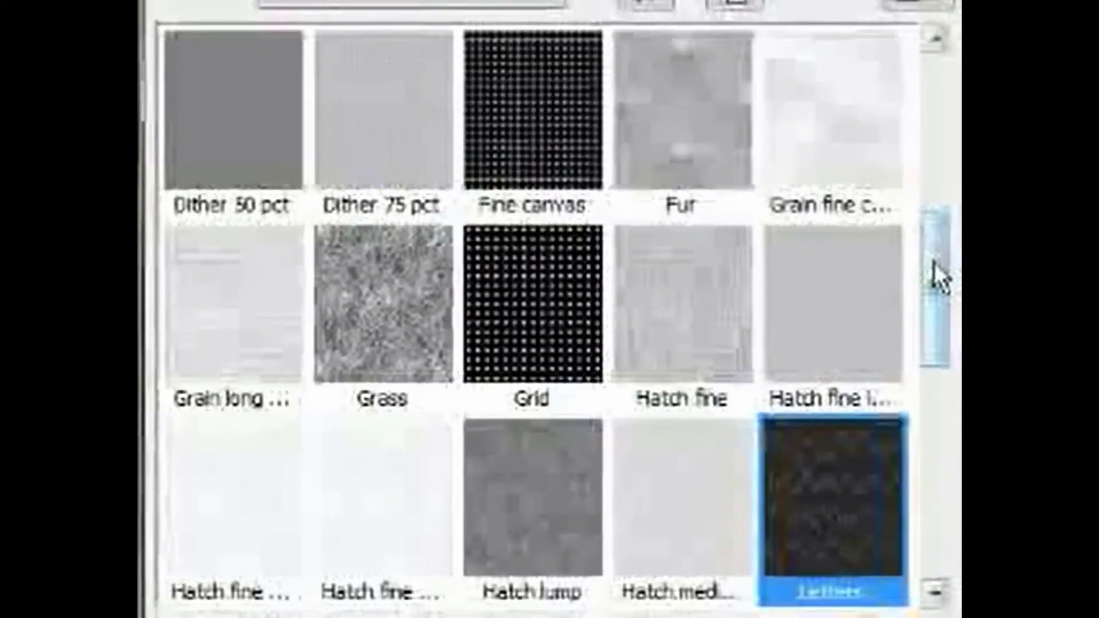
drag(934, 263, 939, 98)
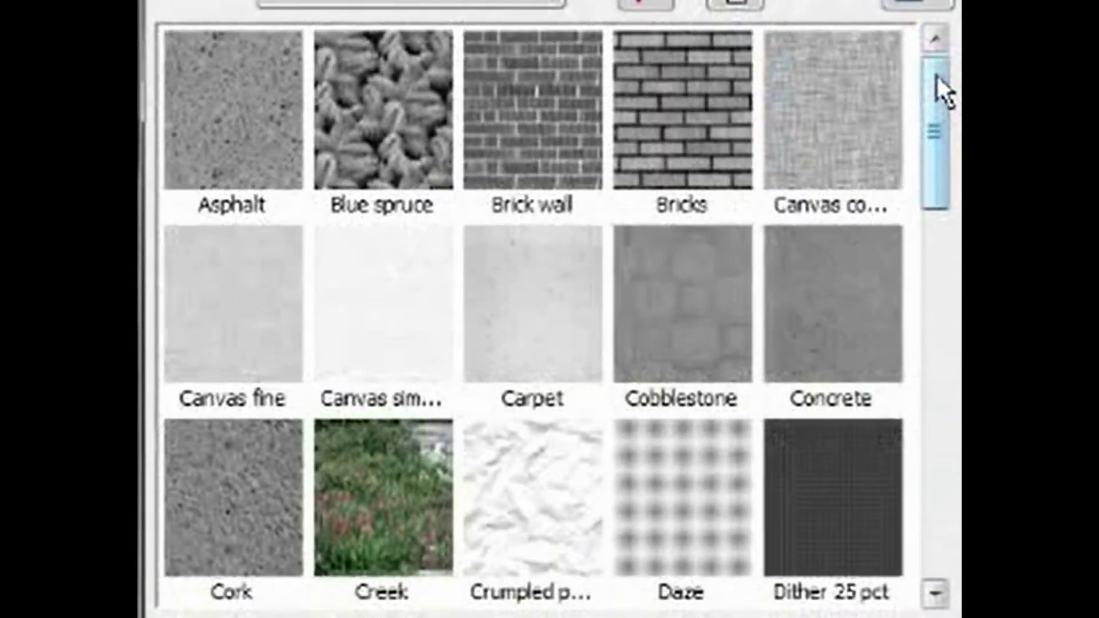
click(851, 367)
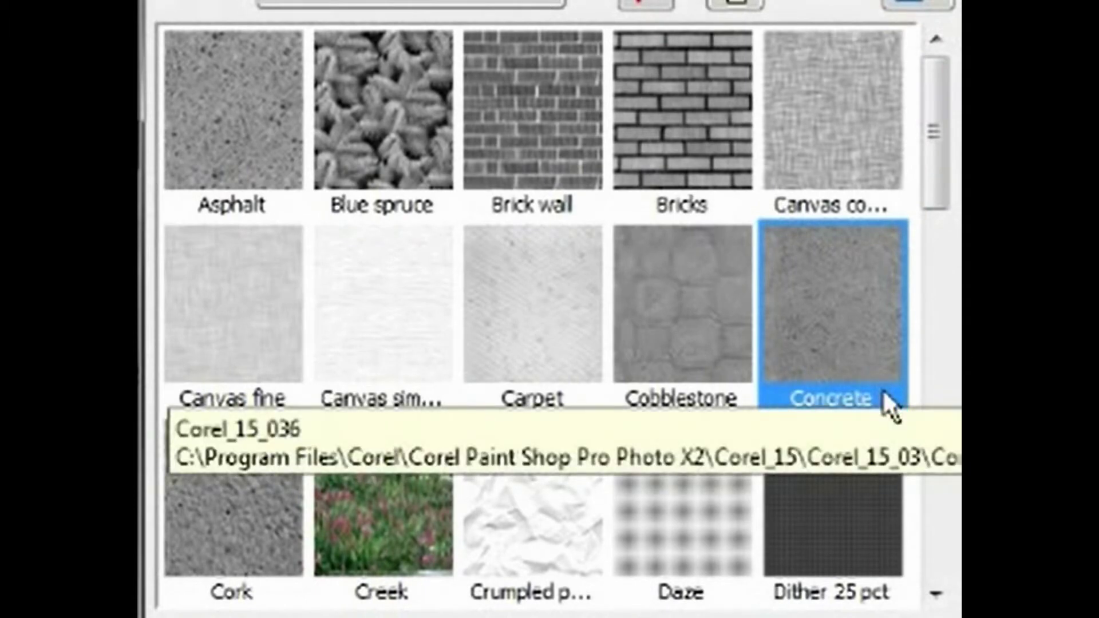
click(784, 212)
click(653, 139)
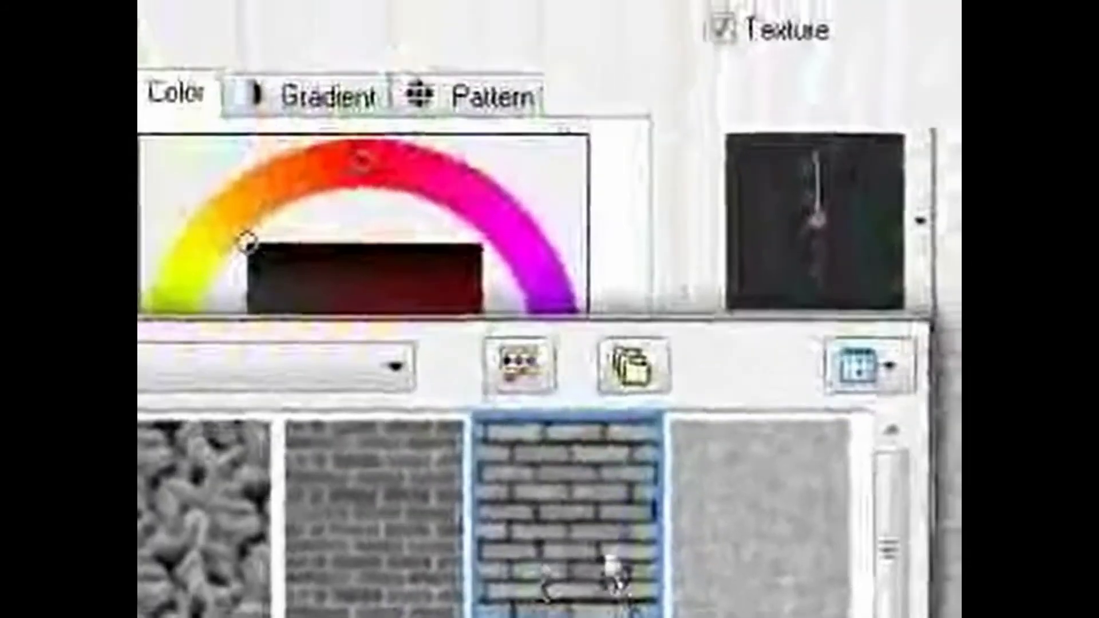
click(654, 144)
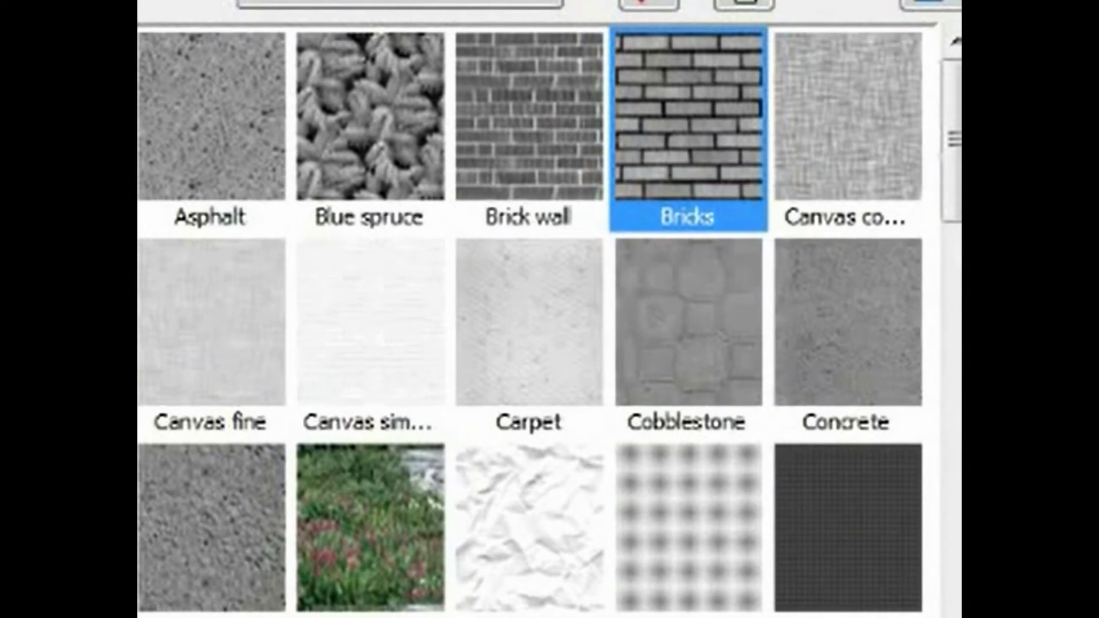
Look through the texture library and switch the material's texture to the dark wood-grain pattern near the end of the list.
mouse_move(954, 140)
mouse_down()
mouse_move(953, 536)
mouse_move(952, 226)
mouse_up()
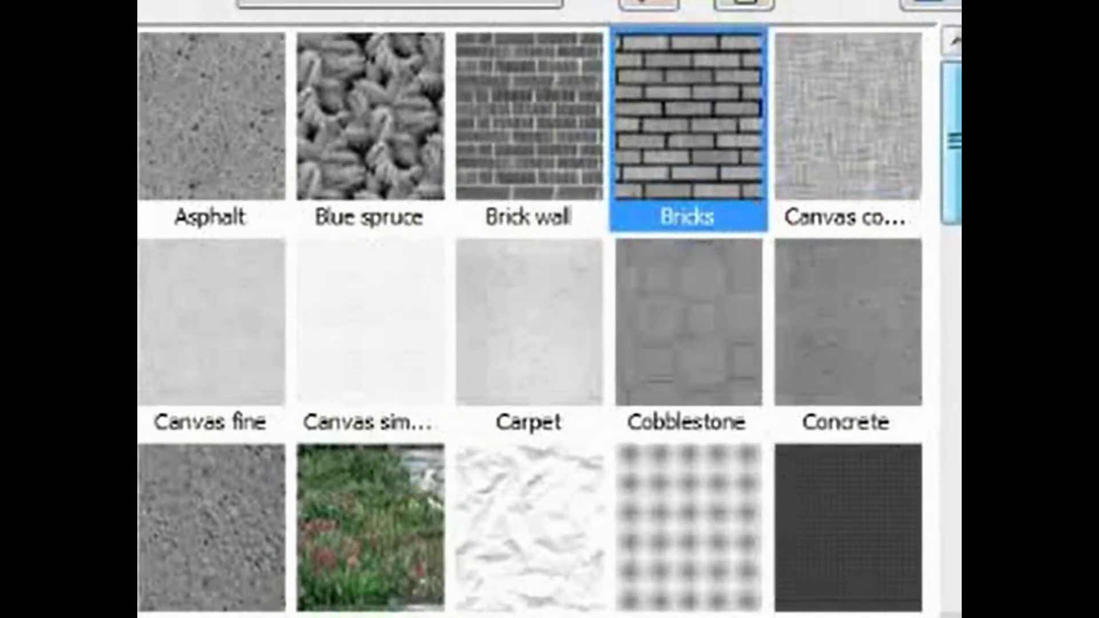
scroll(530, 320, down, 10)
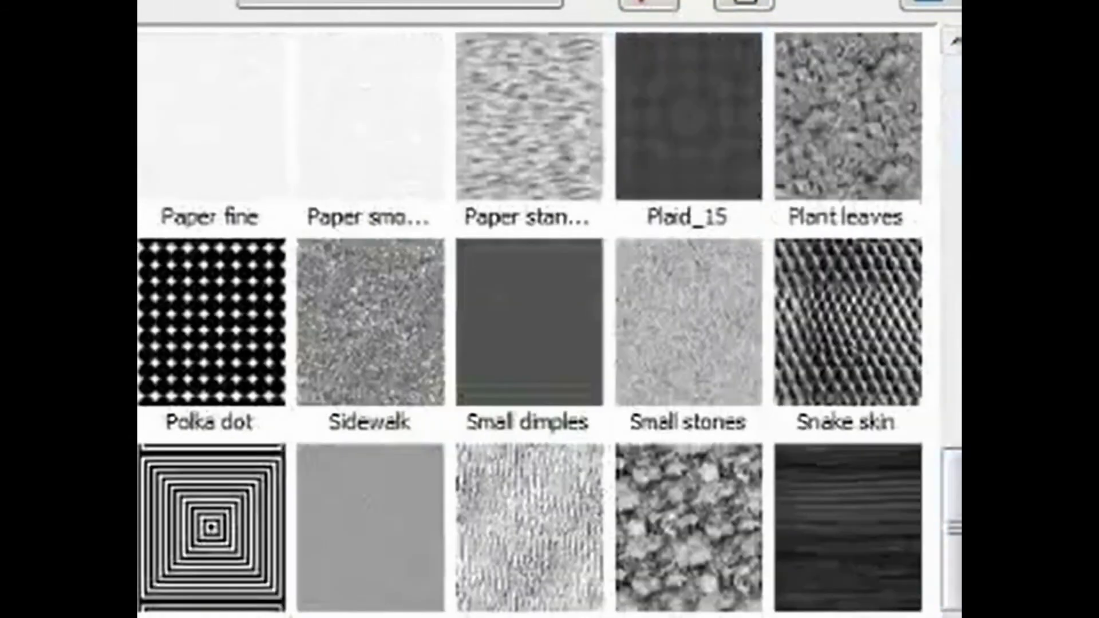
scroll(531, 321, up, 10)
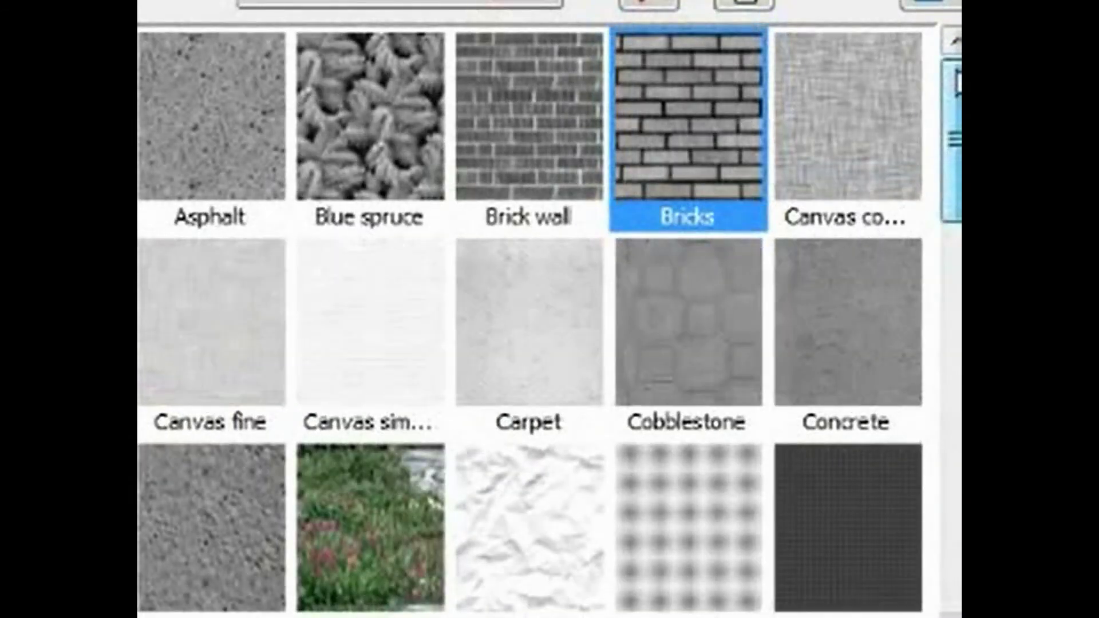
click(380, 225)
click(915, 216)
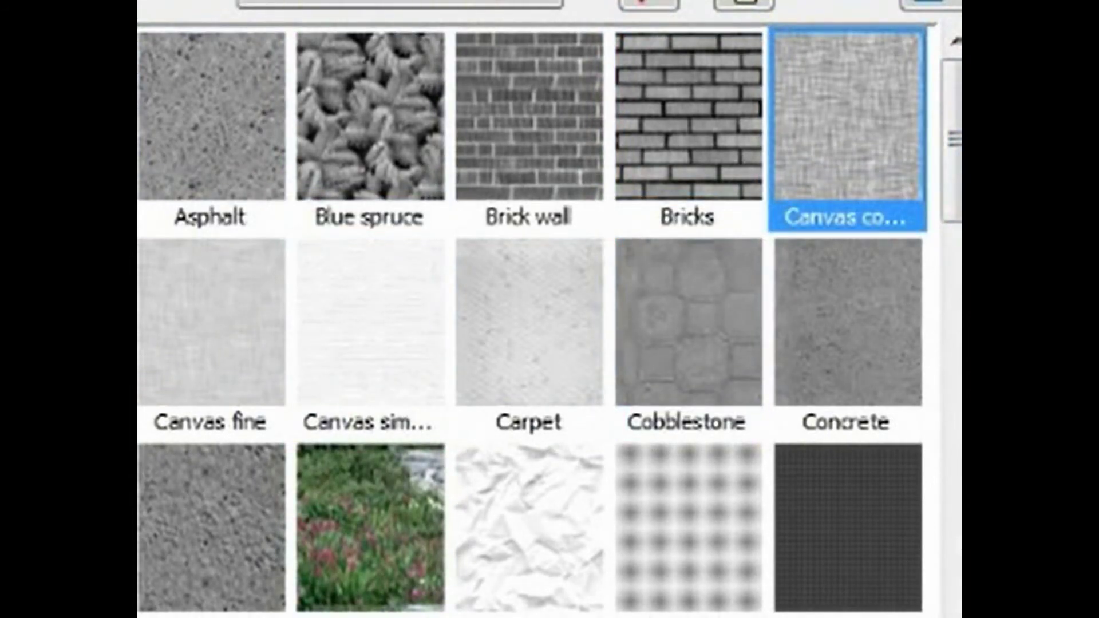
drag(953, 141, 954, 531)
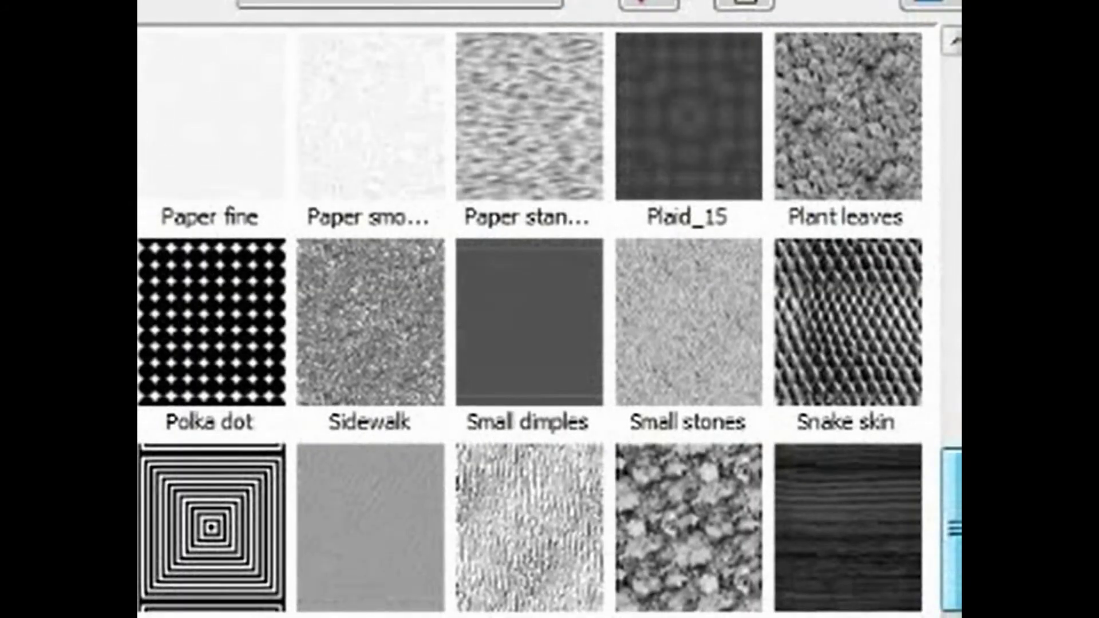
click(883, 591)
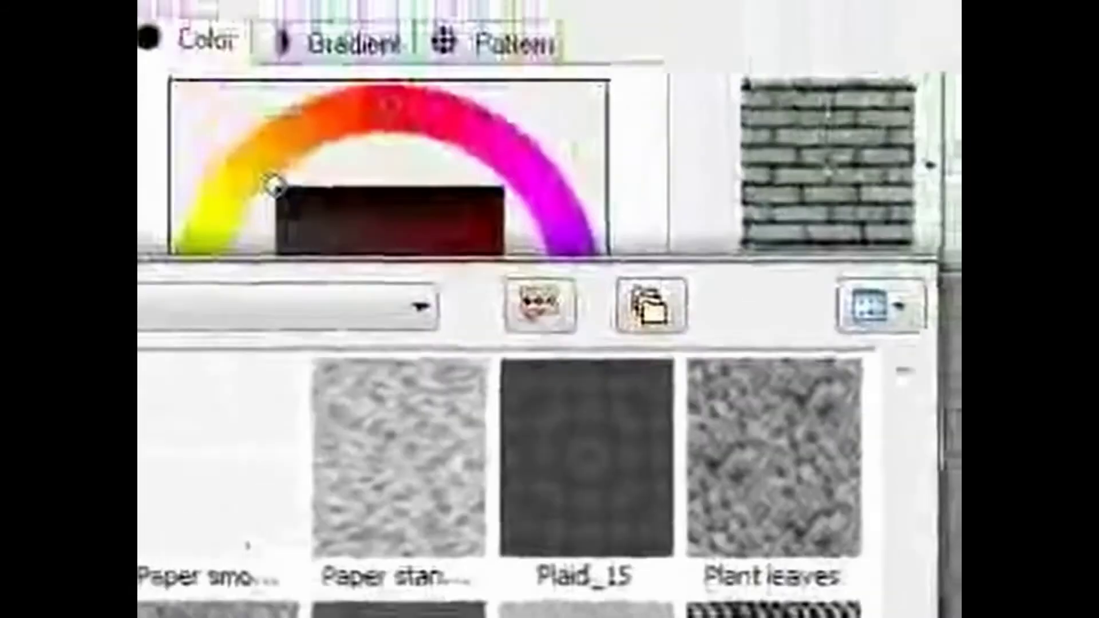
click(906, 1)
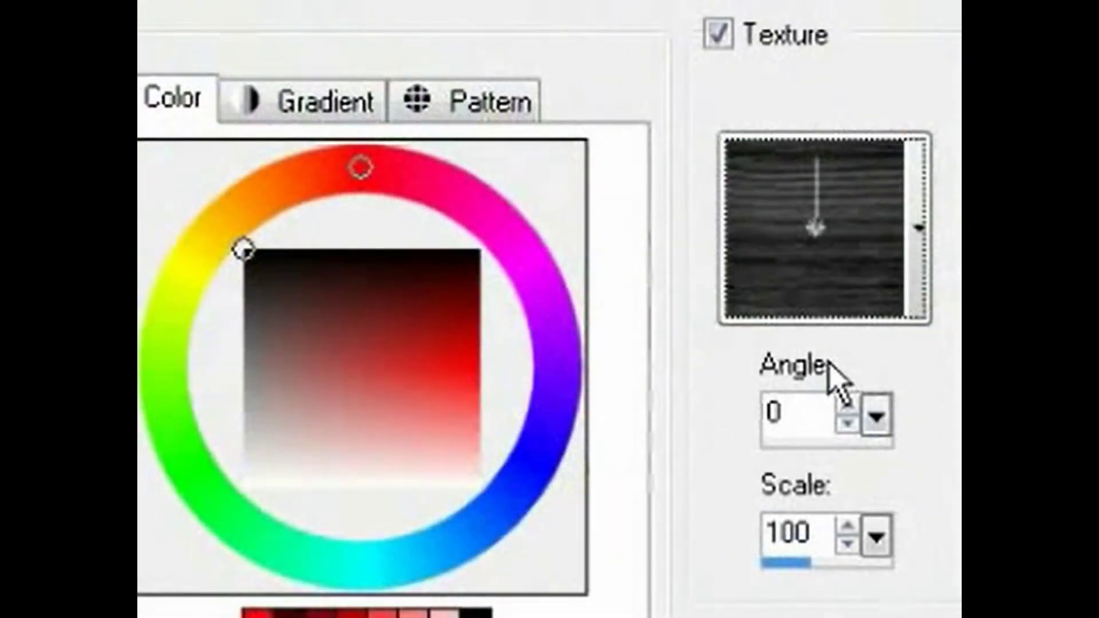
Try the texture at a scale of 250, settle on a scale of 103, and accept the material settings.
drag(874, 415, 865, 486)
drag(876, 536, 959, 599)
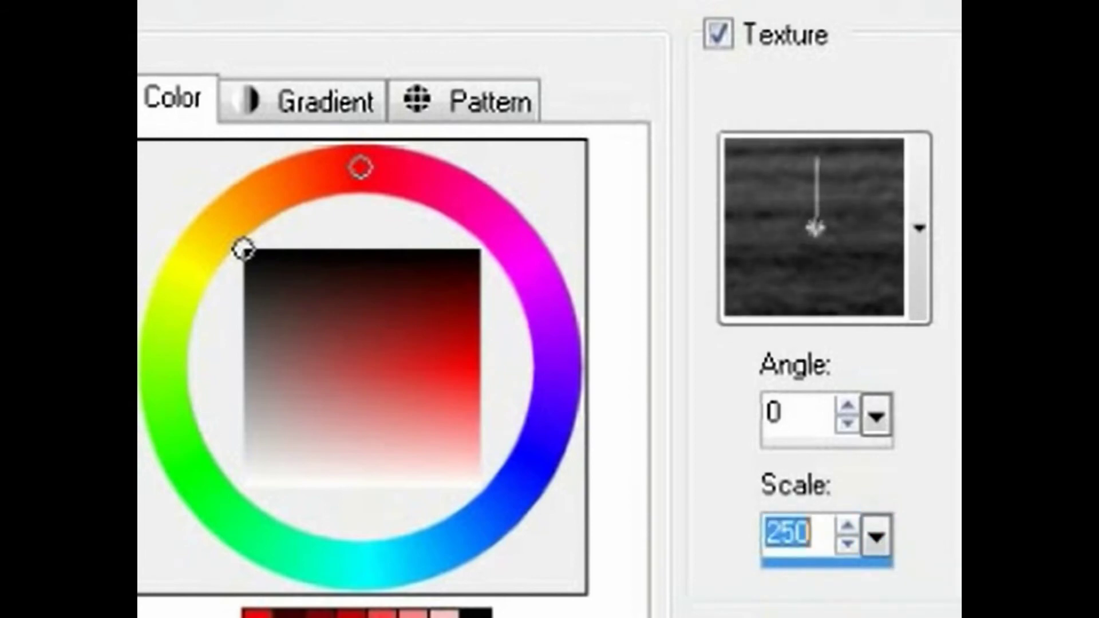
drag(876, 536, 733, 595)
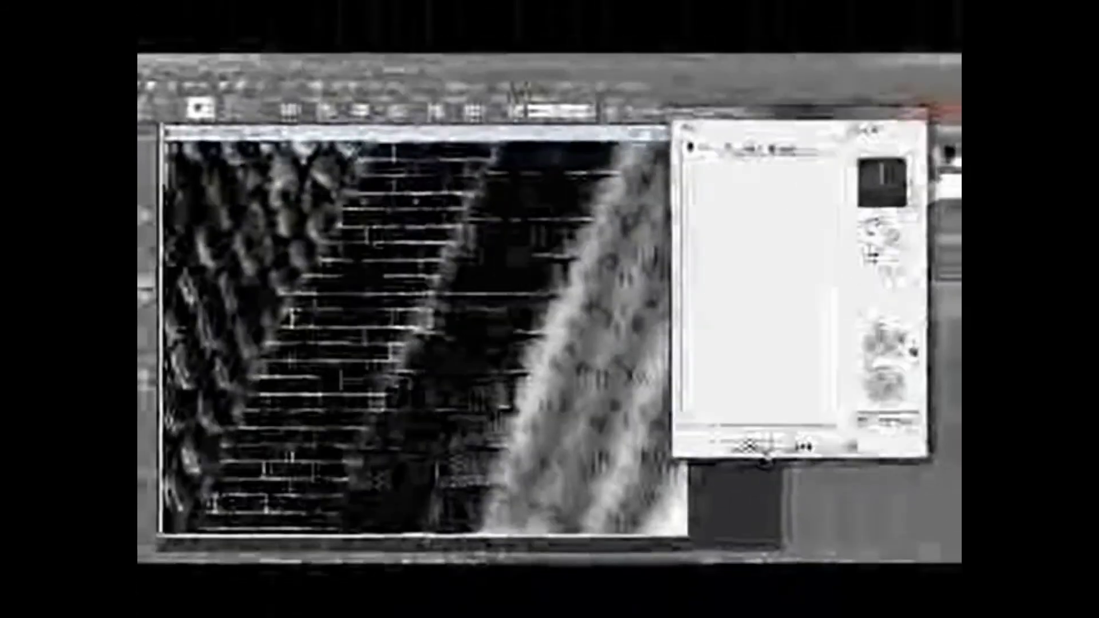
click(761, 447)
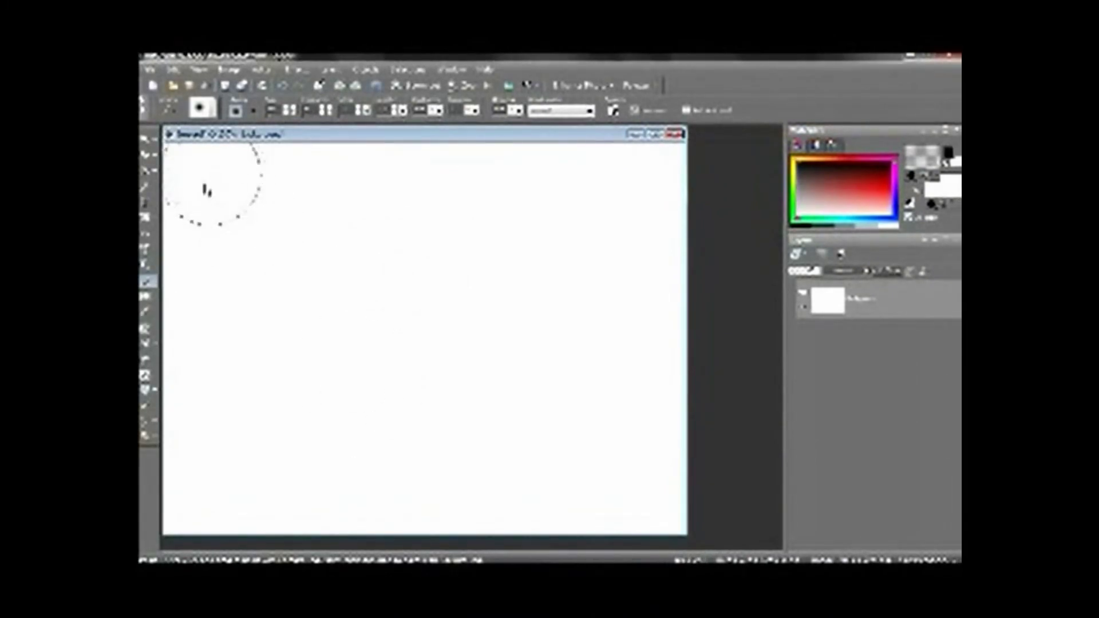
Paint overlapping diagonal brush strokes of the black wood-grain texture across the left two-thirds of the canvas.
mouse_move(209, 192)
mouse_down()
mouse_move(205, 138)
mouse_move(175, 314)
mouse_move(208, 161)
mouse_move(295, 154)
mouse_up()
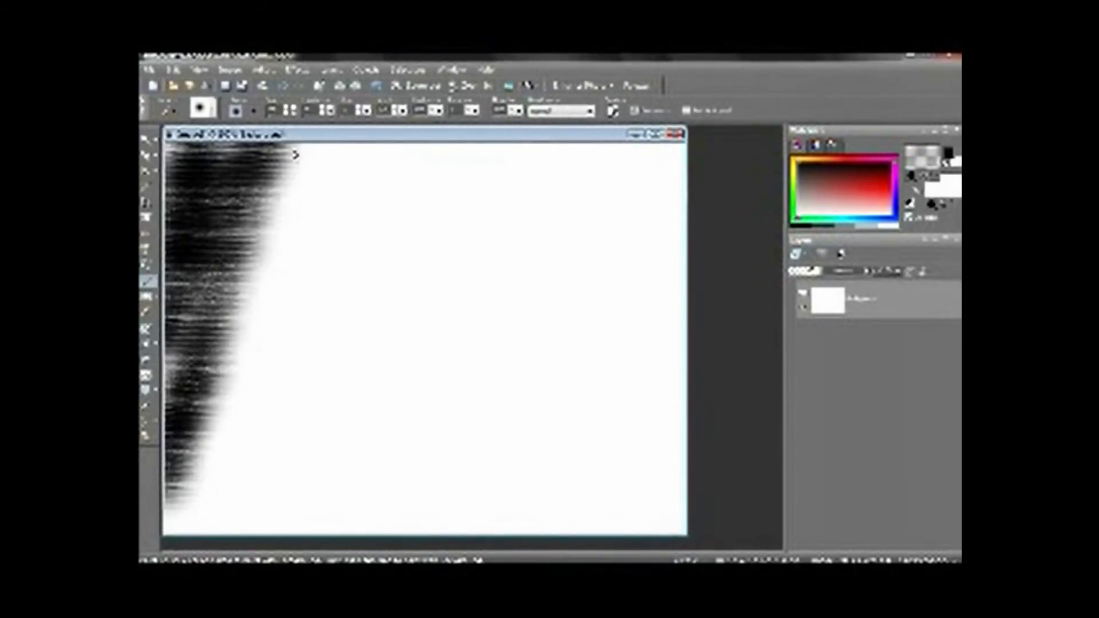
mouse_move(215, 497)
mouse_down()
mouse_move(342, 189)
mouse_move(266, 421)
mouse_move(450, 148)
mouse_move(452, 172)
mouse_up()
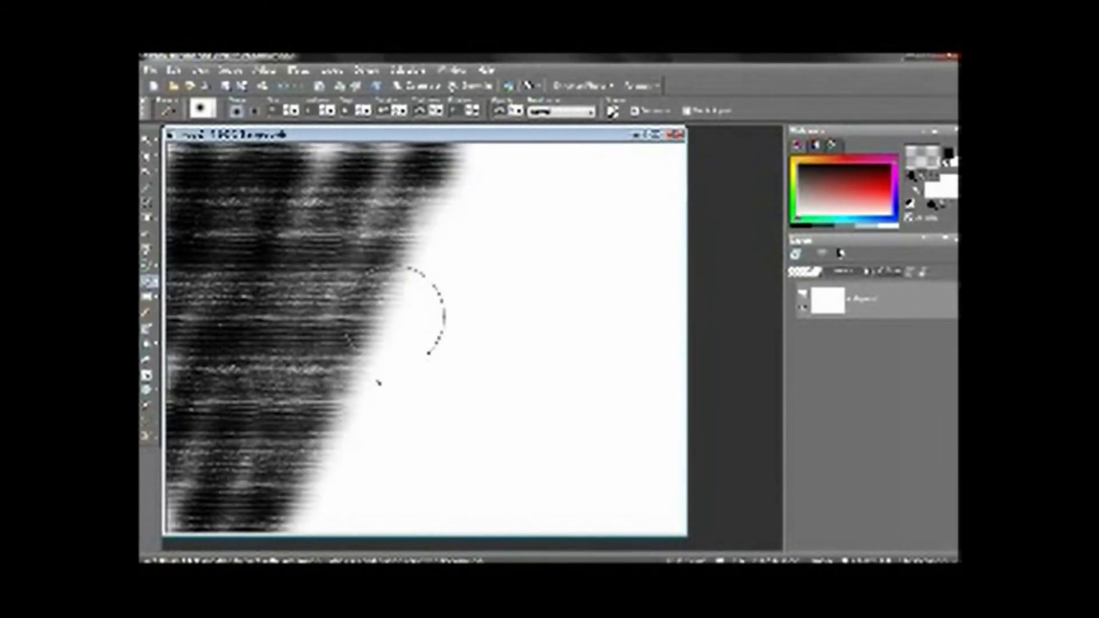
mouse_move(408, 311)
mouse_down()
mouse_move(383, 466)
mouse_move(515, 155)
mouse_move(447, 504)
mouse_up()
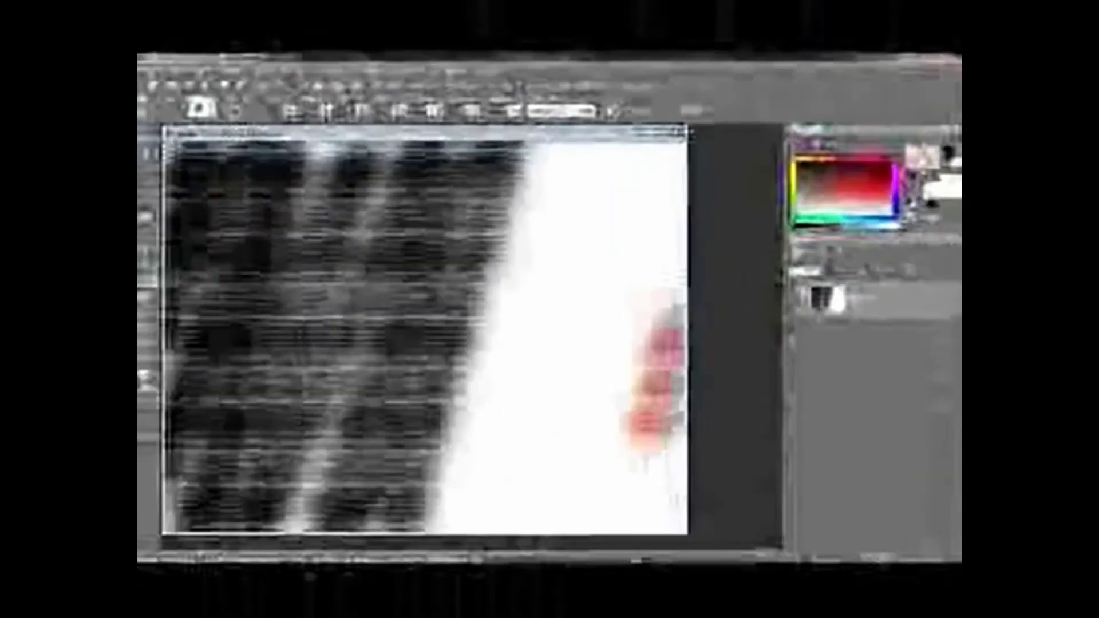
Paint overlapping diagonal strokes of the wood-grain texture in red from the canvas's right edge to the black area.
drag(664, 321, 652, 515)
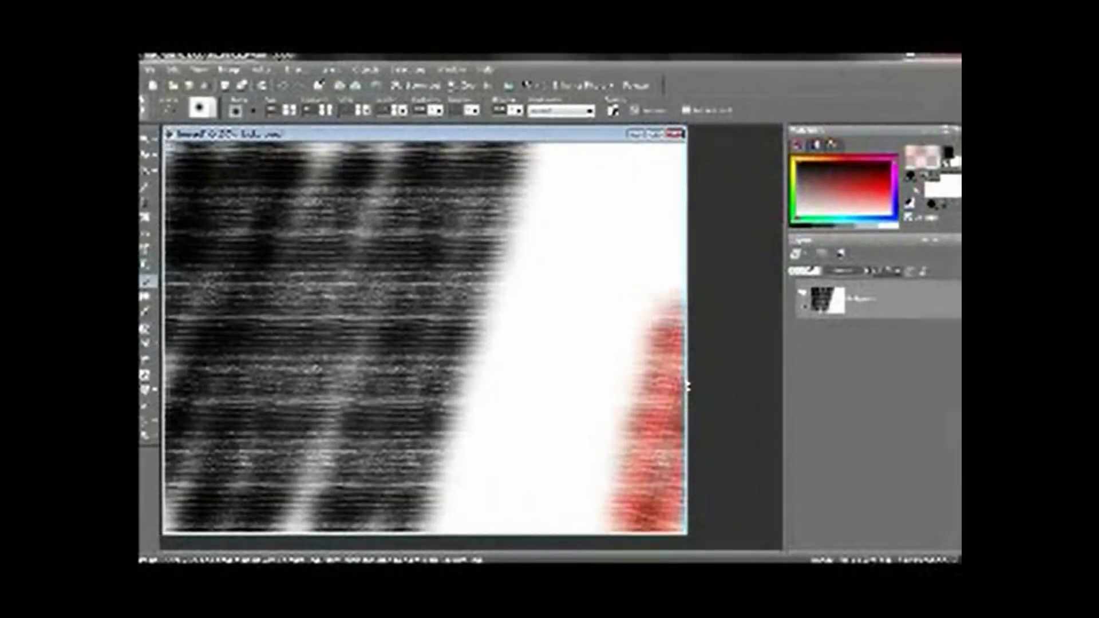
mouse_move(687, 386)
mouse_down()
mouse_move(664, 240)
mouse_move(635, 229)
mouse_move(549, 452)
mouse_up()
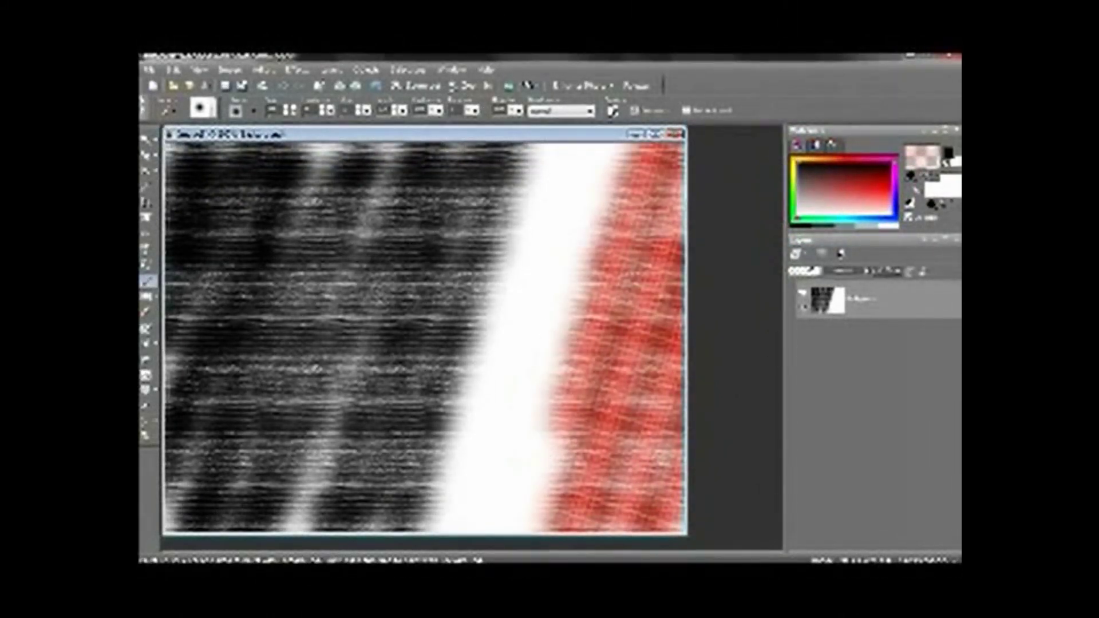
mouse_move(533, 515)
mouse_down()
mouse_move(573, 172)
mouse_move(502, 295)
mouse_move(509, 183)
mouse_move(401, 487)
mouse_up()
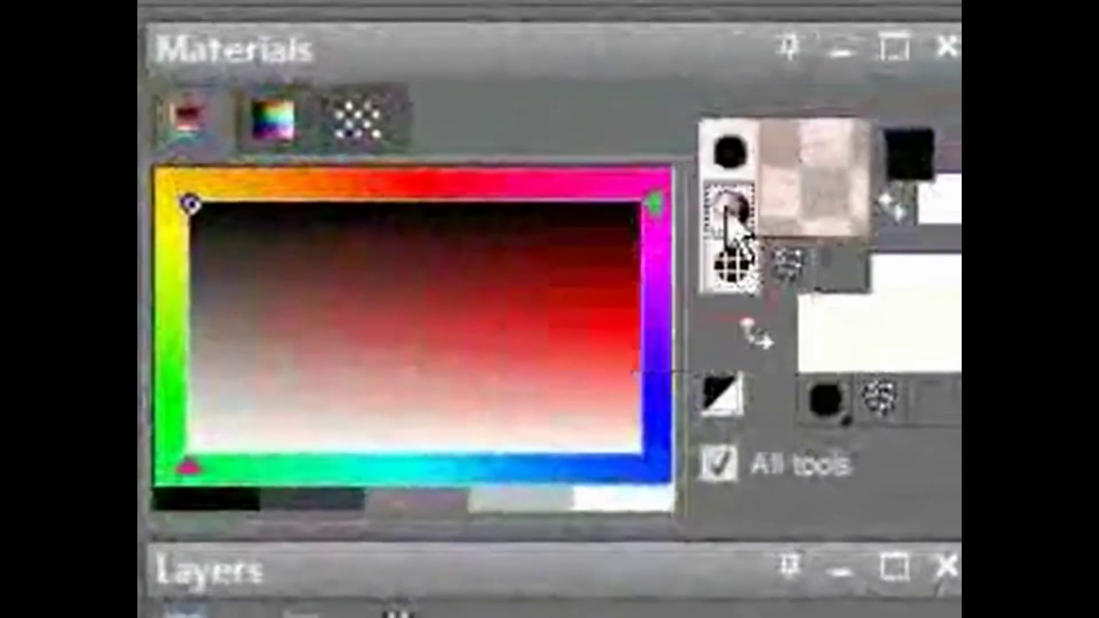
Set the foreground material to the rainbow gradient with the wood-grain texture still applied, and accept the settings.
click(910, 164)
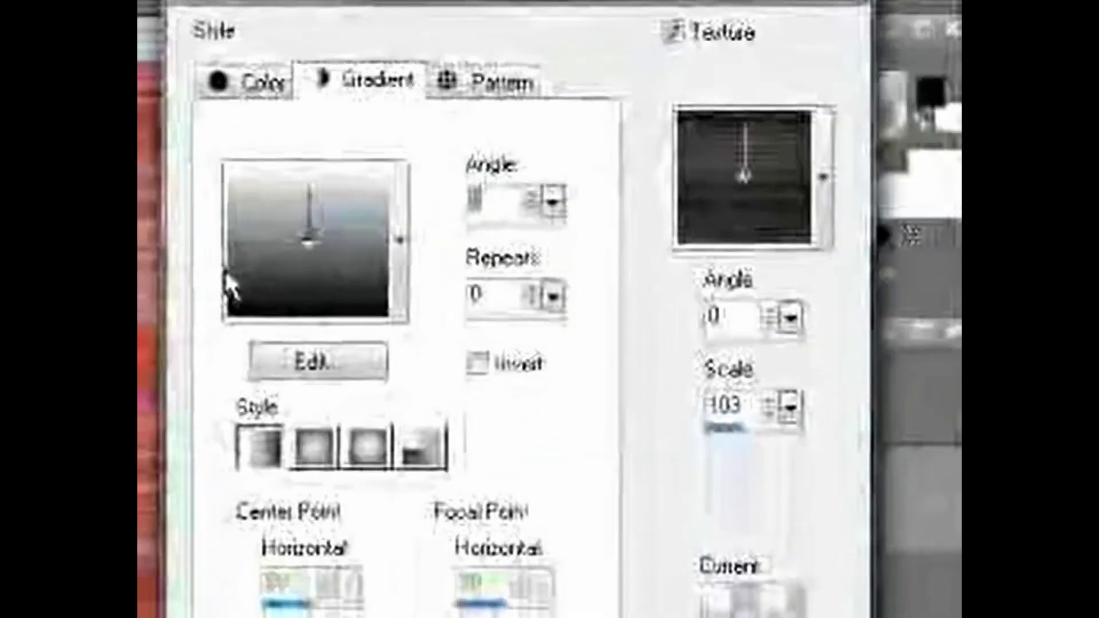
click(399, 240)
click(358, 480)
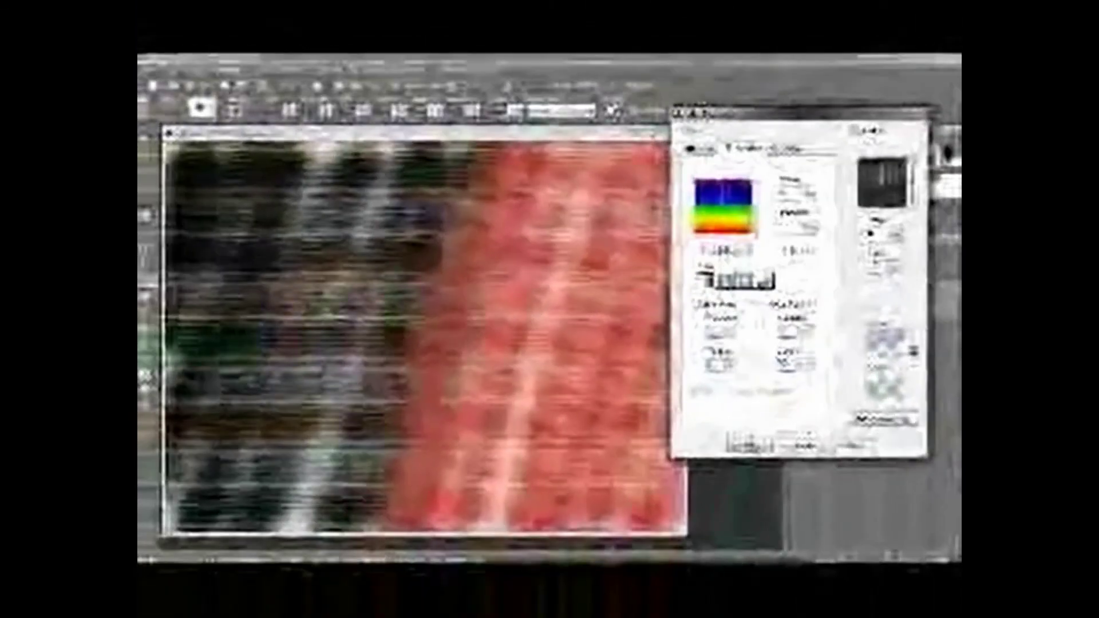
click(741, 444)
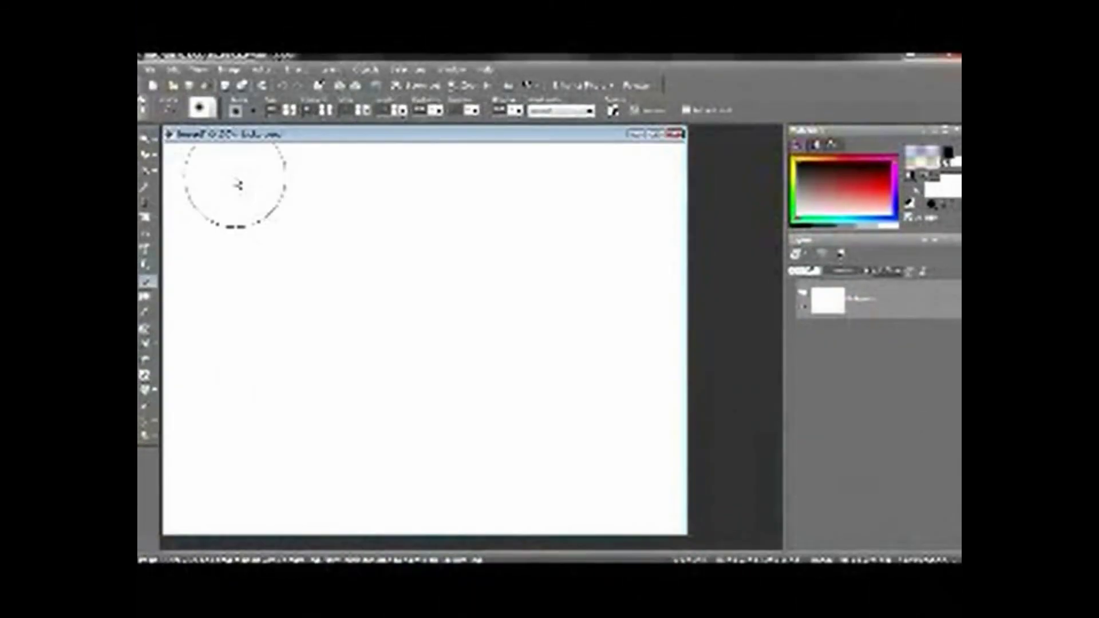
Paint overlapping diagonal strokes of the textured rainbow gradient from the canvas's left edge across most of its width.
drag(235, 179, 175, 401)
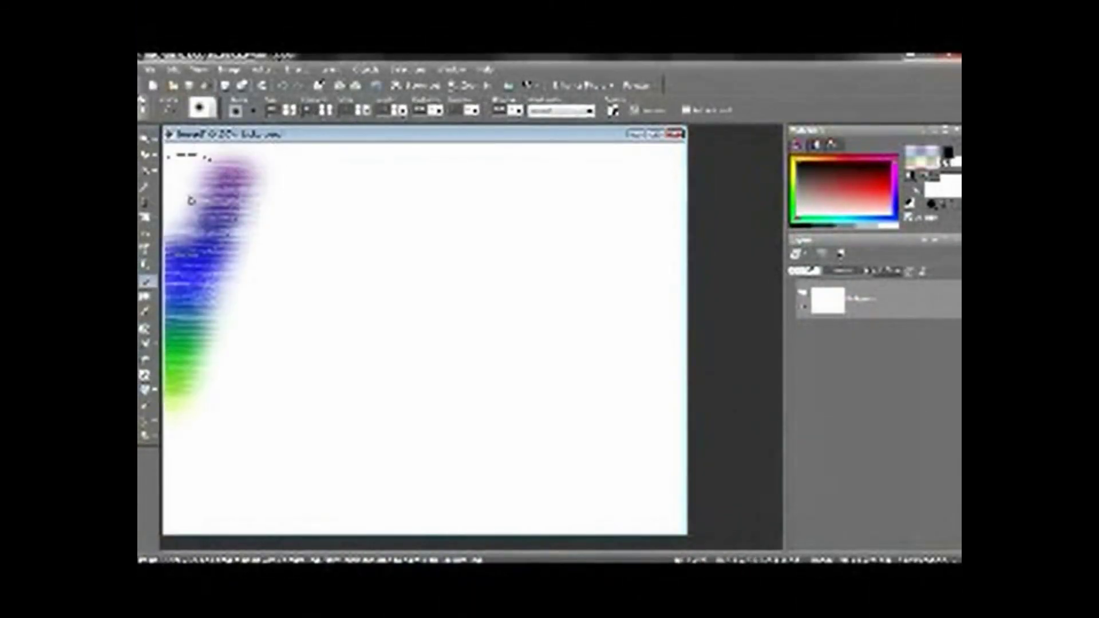
mouse_move(191, 200)
mouse_down()
mouse_move(240, 275)
mouse_move(189, 516)
mouse_move(229, 372)
mouse_up()
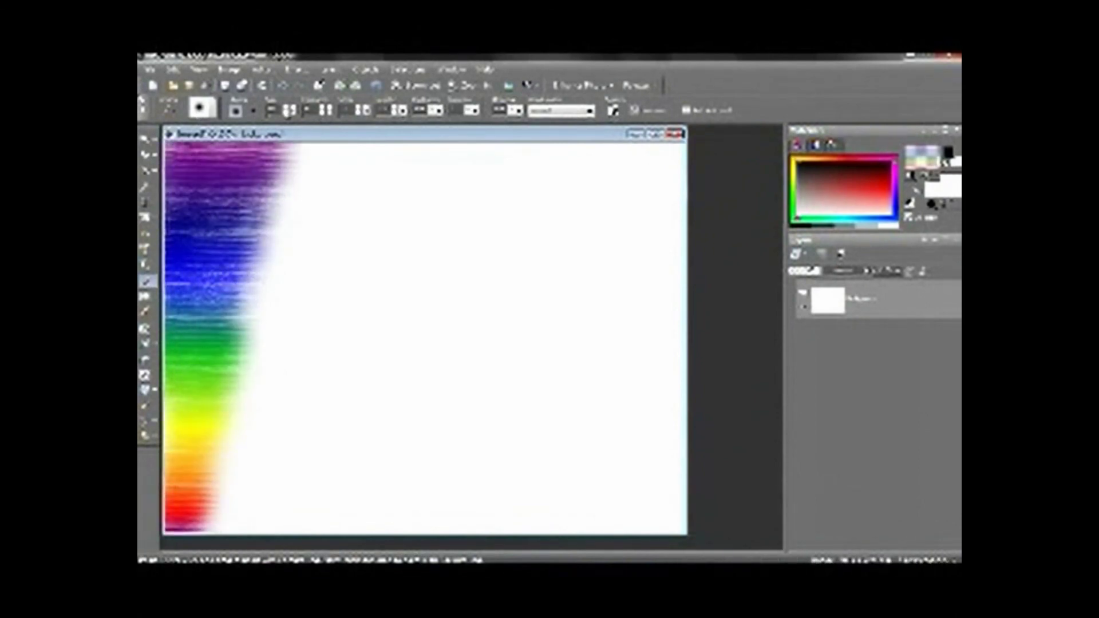
mouse_move(264, 172)
mouse_down()
mouse_move(302, 246)
mouse_move(284, 448)
mouse_move(390, 183)
mouse_move(422, 253)
mouse_move(395, 498)
mouse_up()
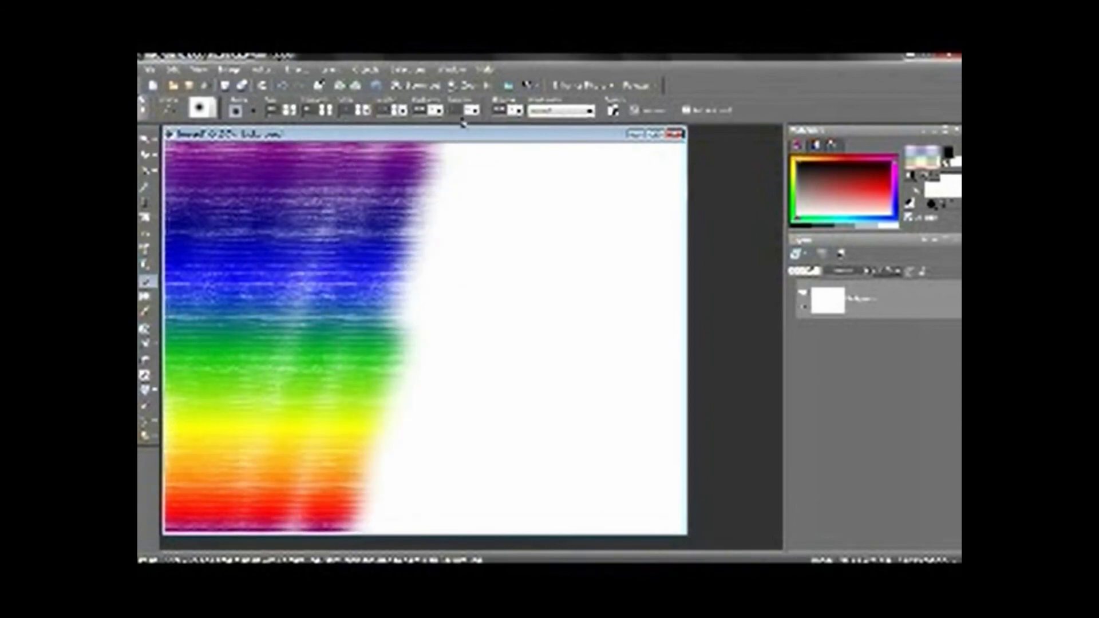
drag(435, 152, 538, 297)
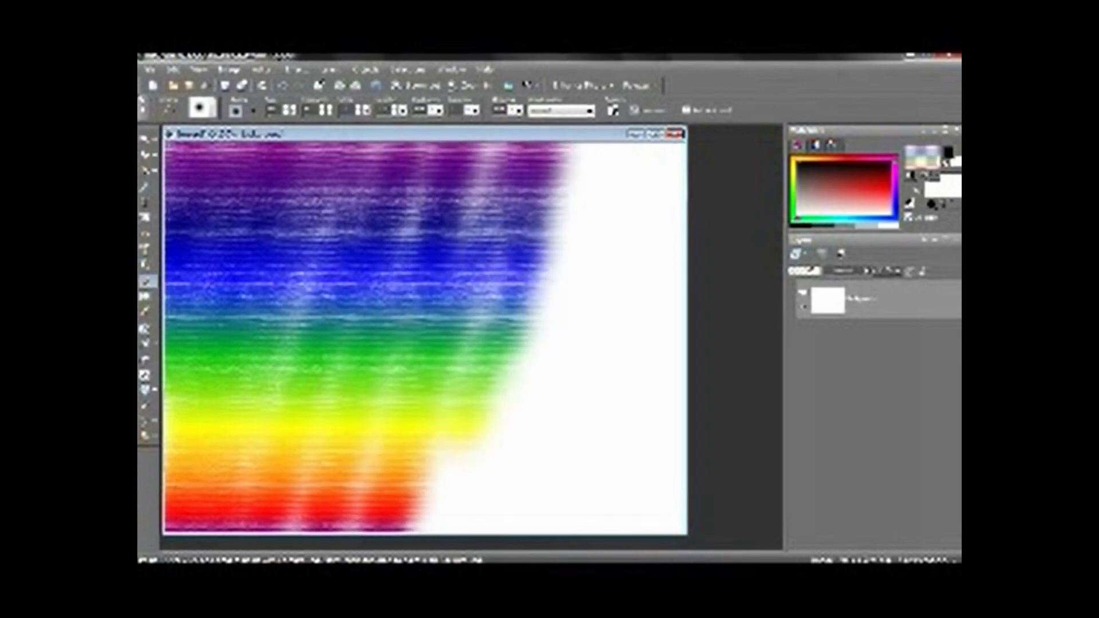